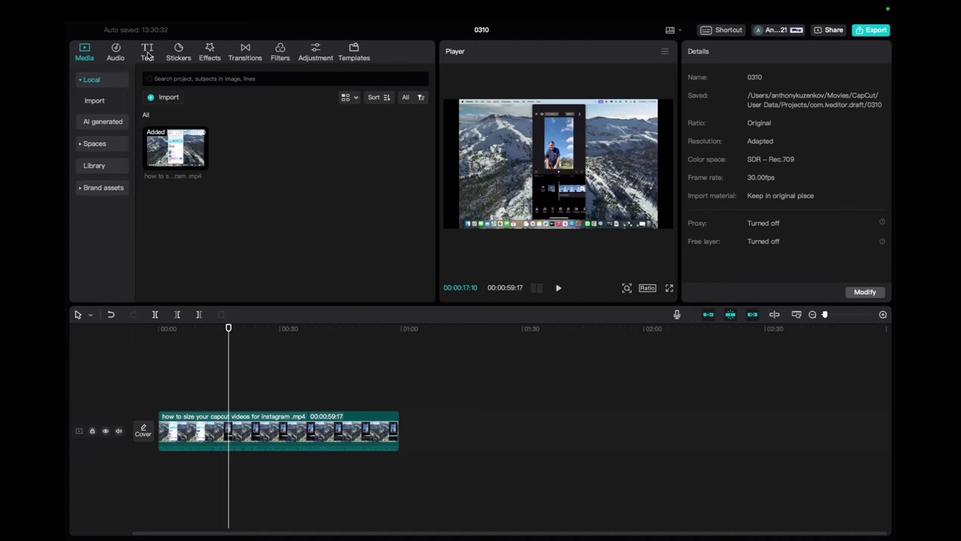
- Place a Default text preset on its own track above the screen-recording clip
left_click(147, 53)
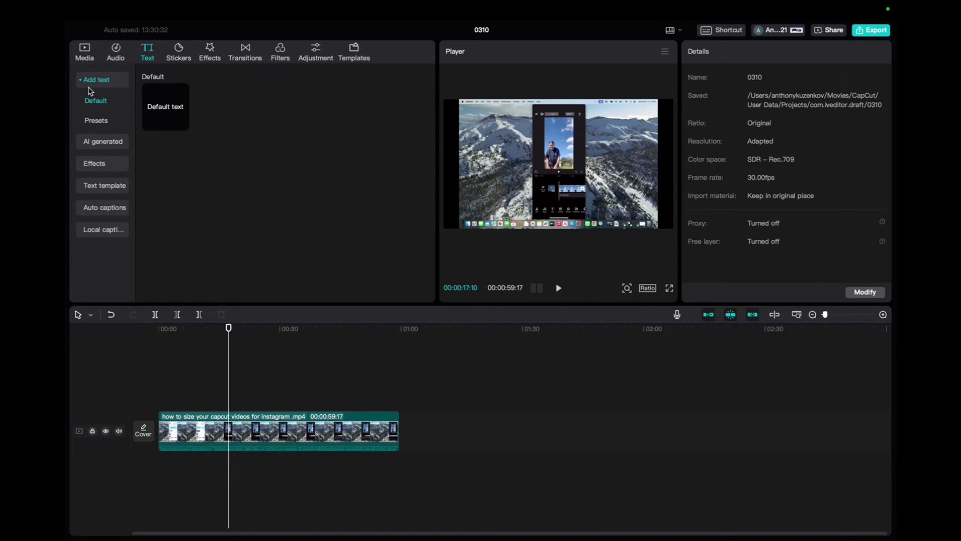
mouse_move(165, 107)
mouse_move(170, 107)
left_mouse_down()
mouse_move(180, 404)
mouse_move(398, 411)
left_mouse_up()
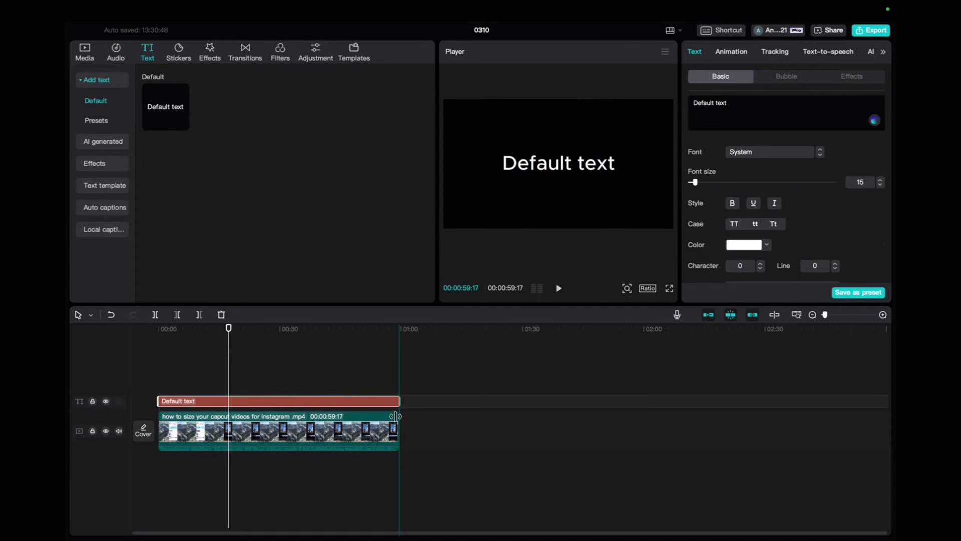
- Clear the text clip's 'Default text' placeholder and start typing 'tutorial'
left_click(273, 400)
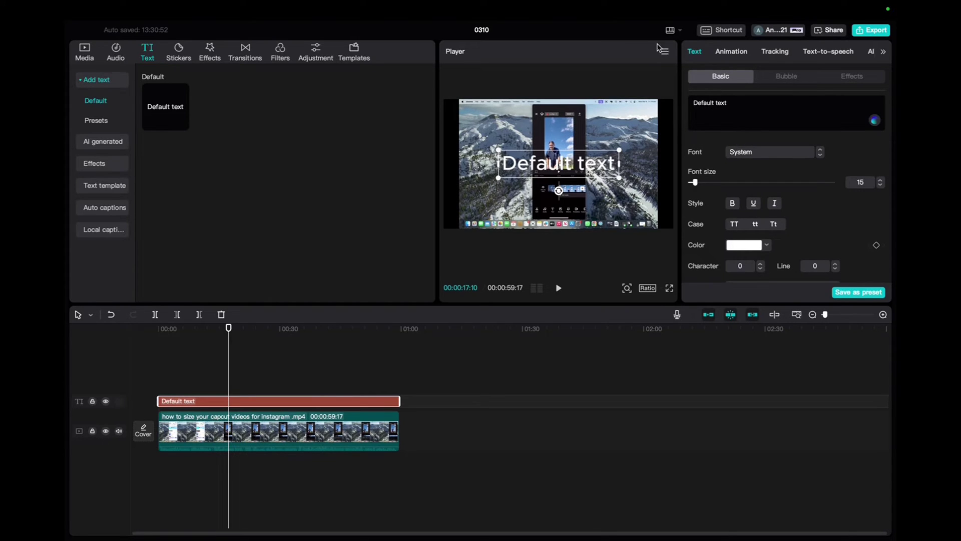
triple_click(708, 105)
key("BackSpace")
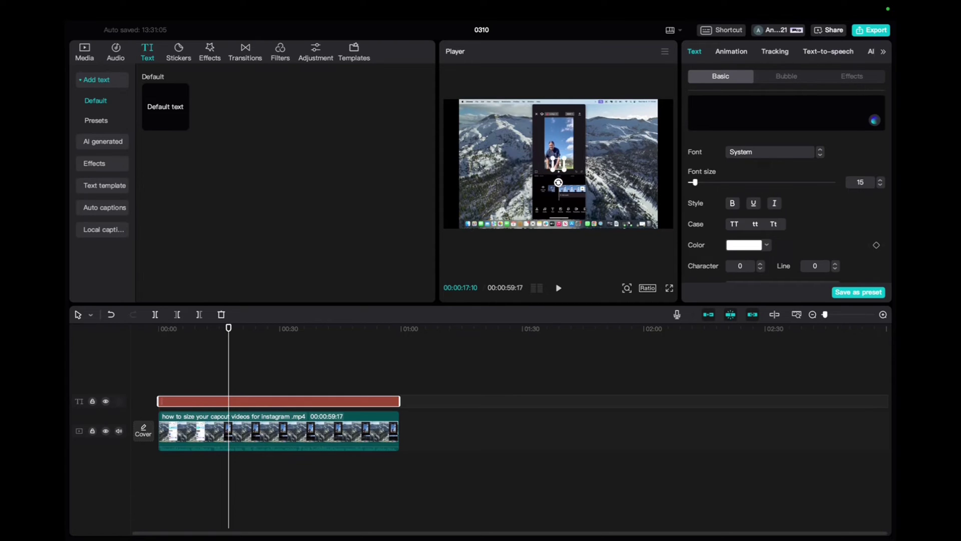
type("tut")
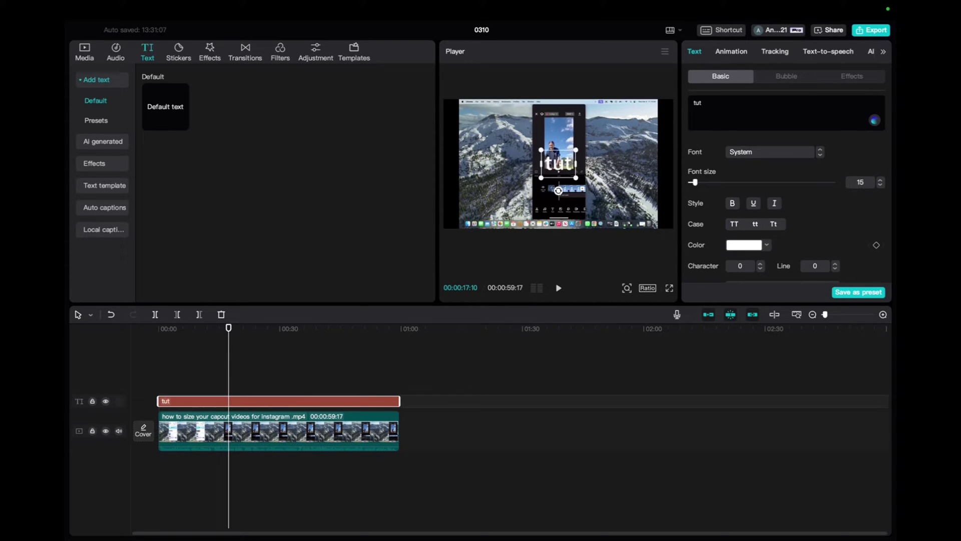
type("orial")
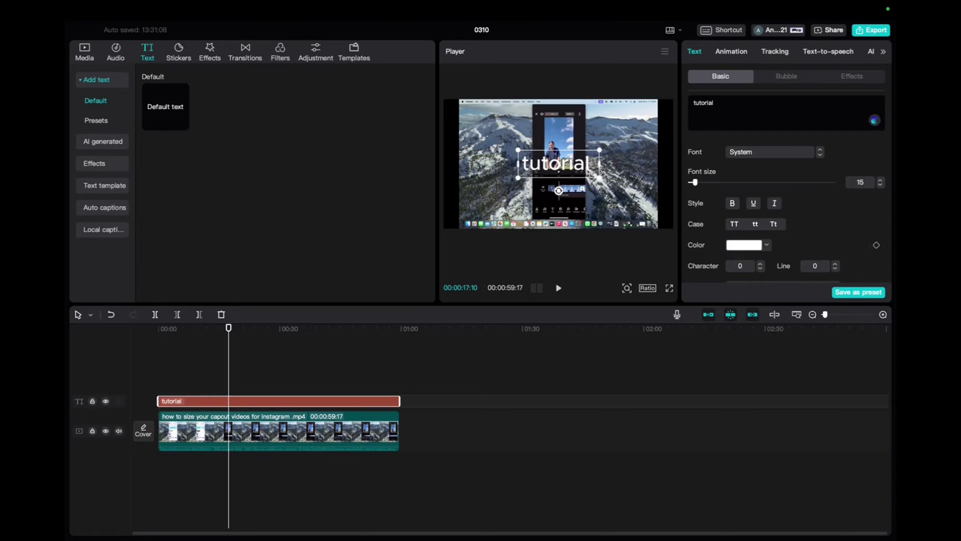
- Raise the tutorial caption's font size to 32
mouse_move(695, 182)
left_mouse_down()
mouse_move(719, 185)
mouse_move(703, 184)
left_mouse_up()
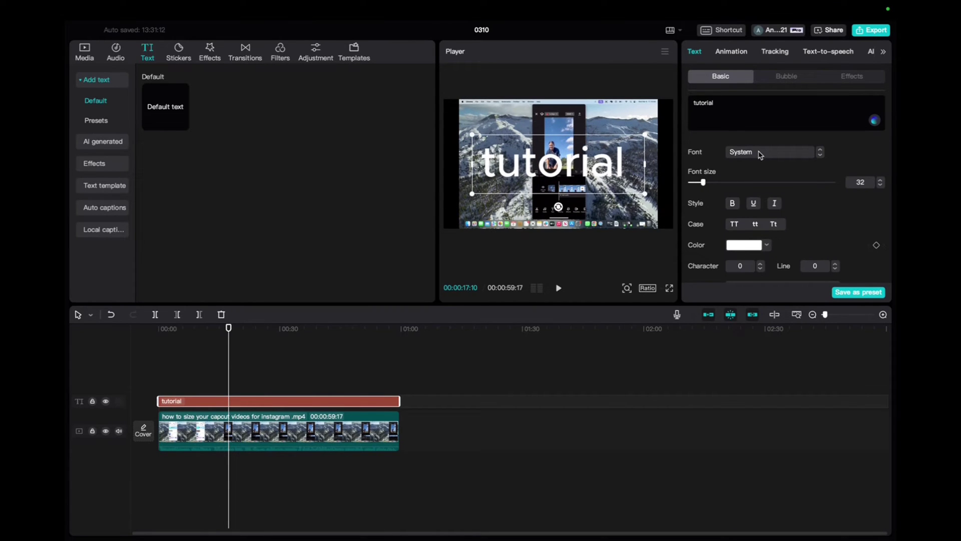
scroll(751, 215, "down", 2)
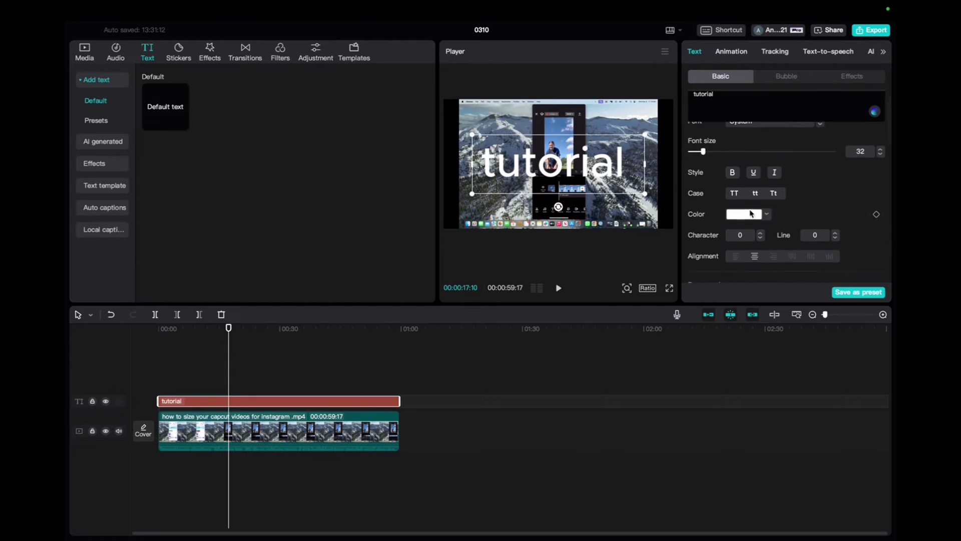
scroll(752, 214, "down", 1)
scroll(732, 213, "down", 1)
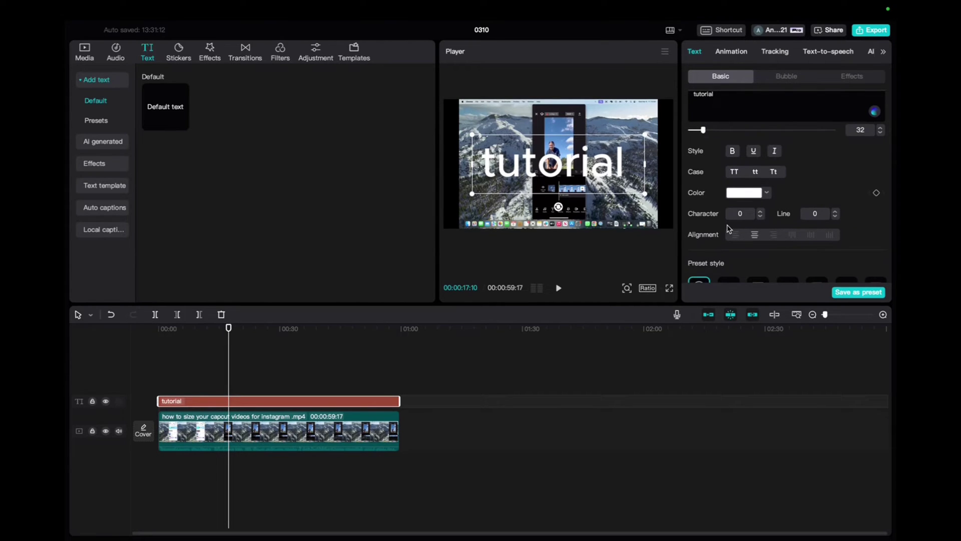
scroll(728, 228, "down", 2)
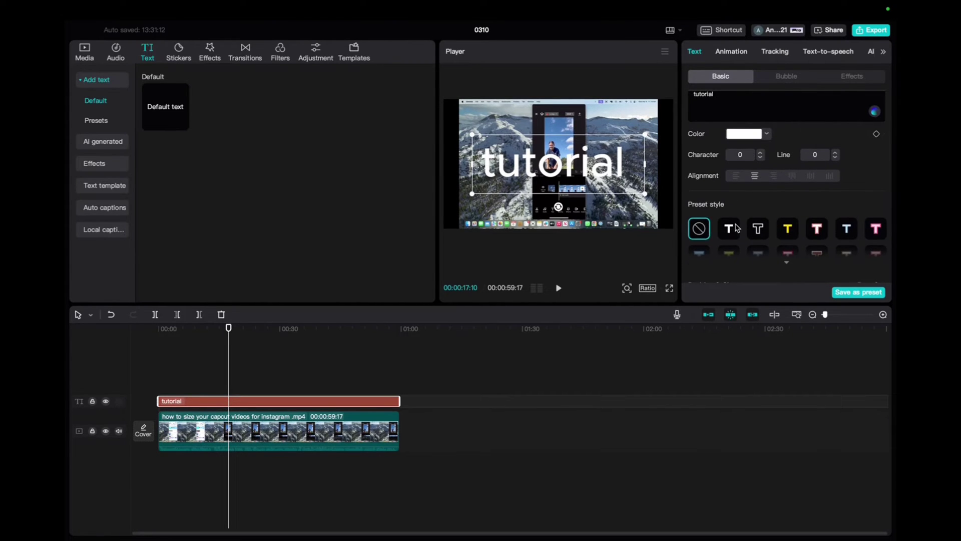
scroll(736, 227, "down", 2)
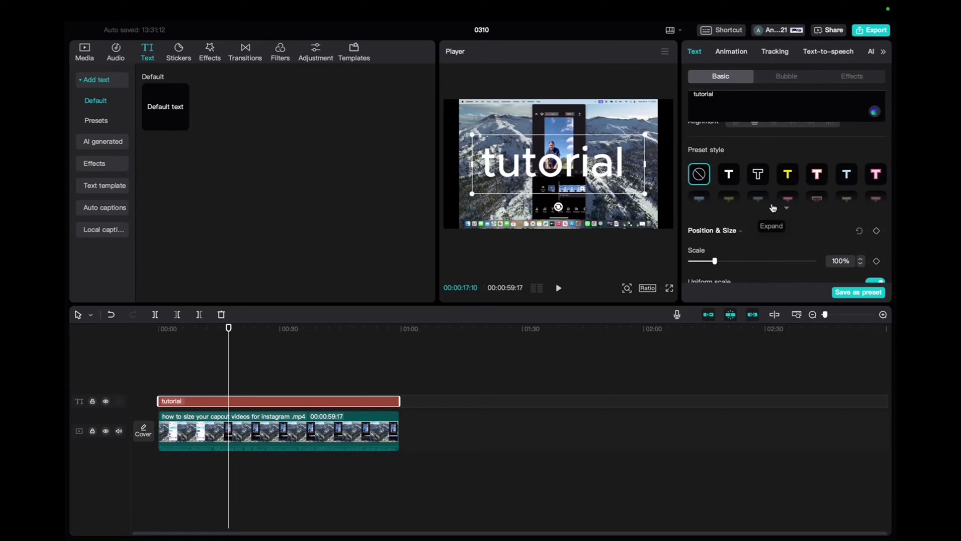
scroll(773, 211, "down", 3)
scroll(773, 209, "down", 3)
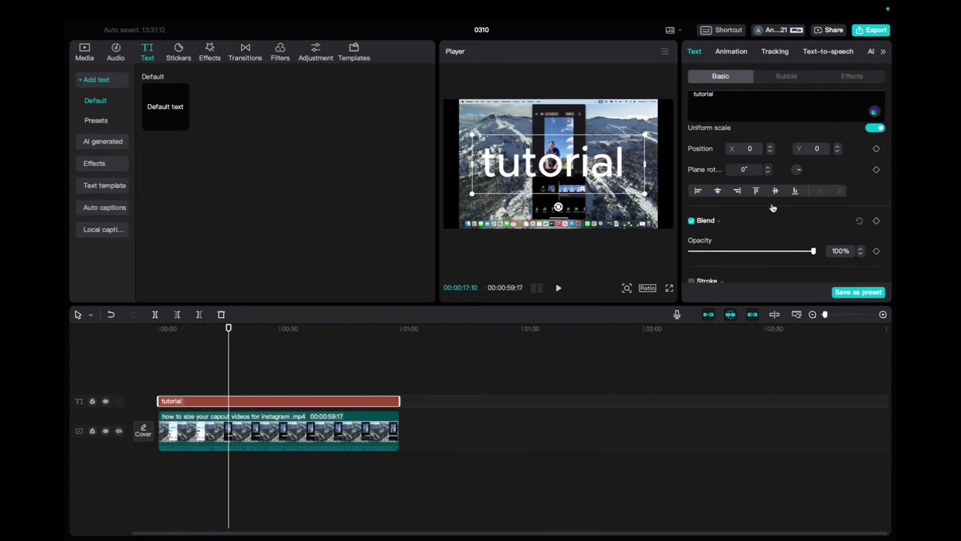
scroll(773, 209, "down", 5)
scroll(772, 208, "down", 2)
scroll(773, 208, "down", 1)
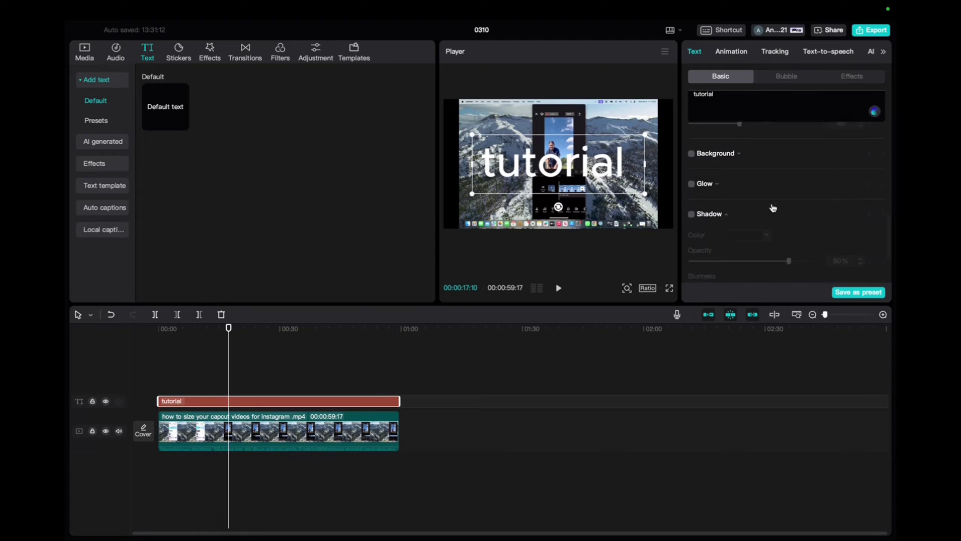
scroll(772, 208, "down", 1)
scroll(772, 208, "down", 1)
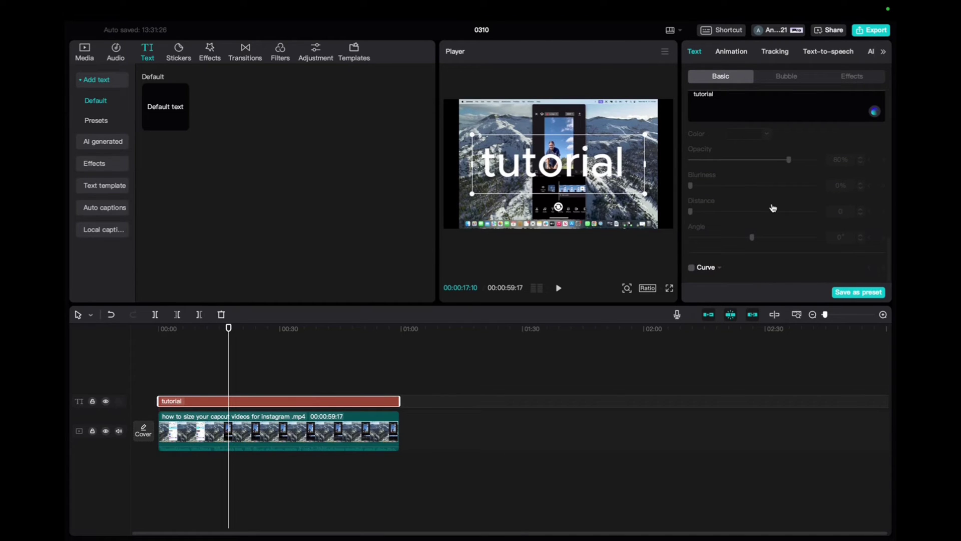
- Apply the In Love entrance animation to the caption and mute the screen-recording track
left_click(737, 59)
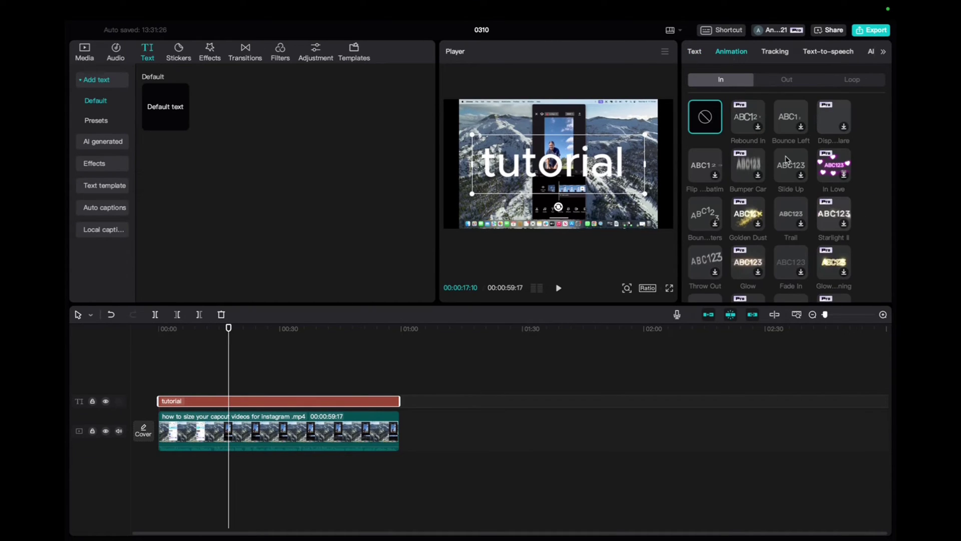
left_click(835, 170)
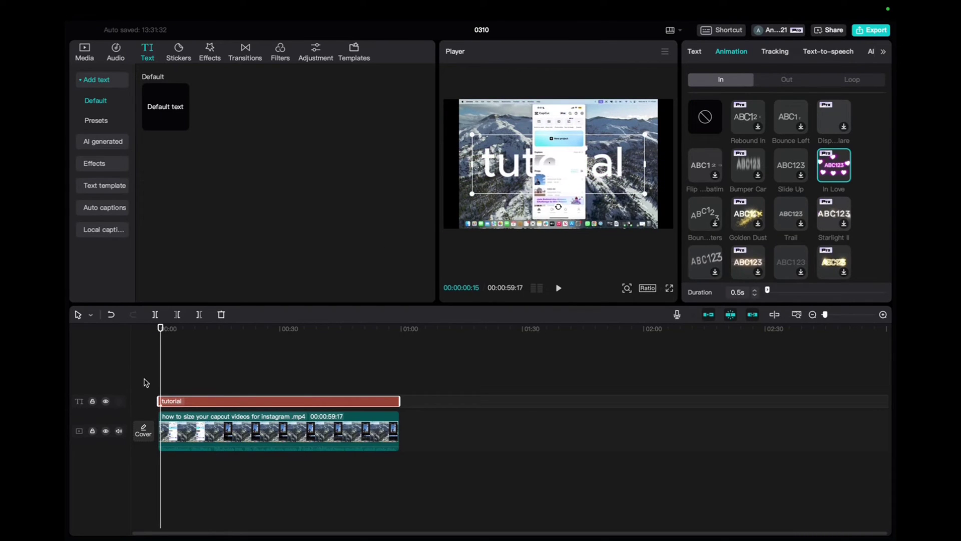
left_click(119, 431)
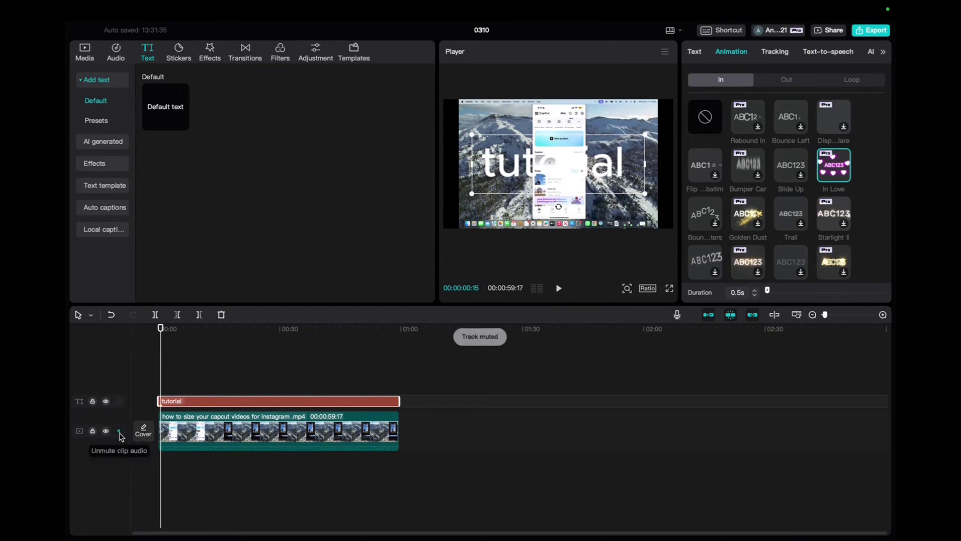
left_click(158, 330)
- Preview the In Love animation playing from the start of the video
key("space")
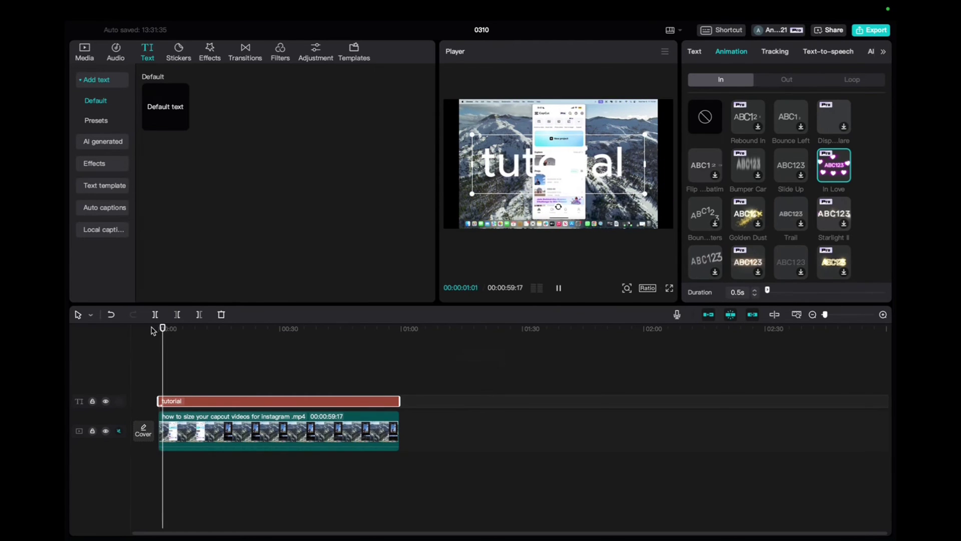
key("space")
left_click_drag(163, 332, 148, 333)
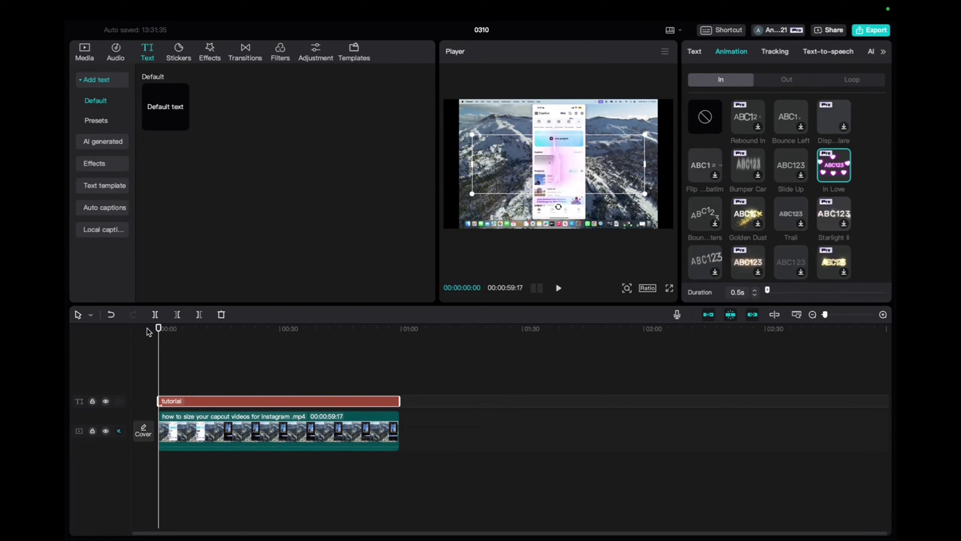
key("space")
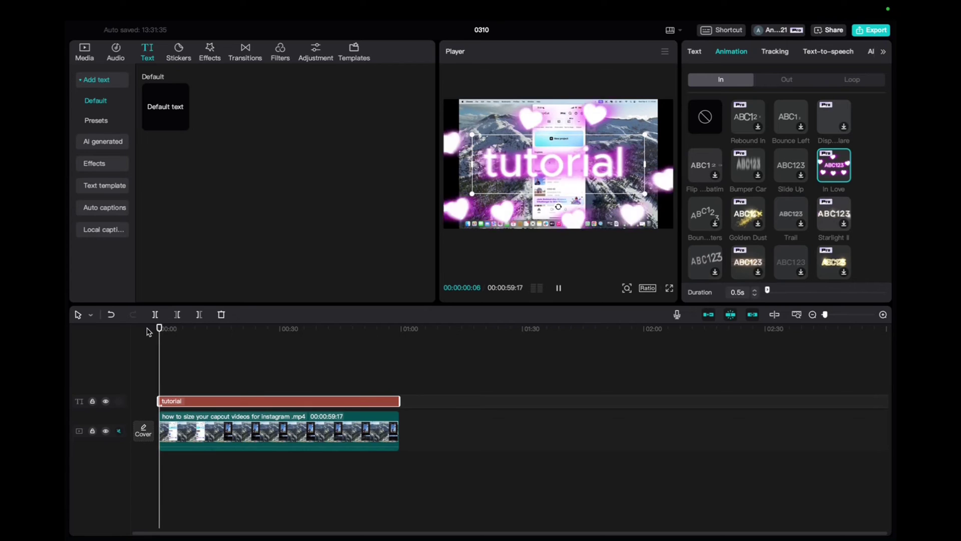
key("space")
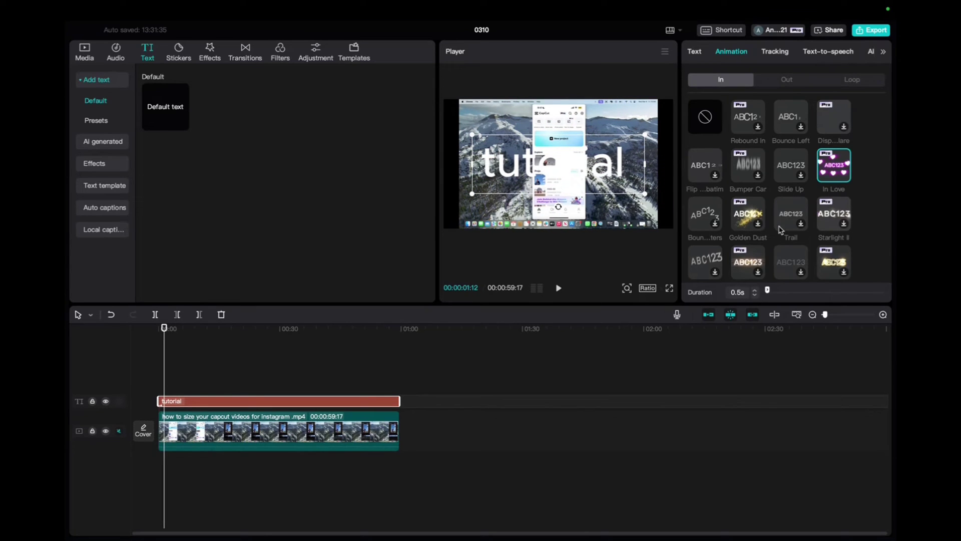
- Browse the tracking and text-to-speech options without applying any, then return to Basic
left_click(774, 52)
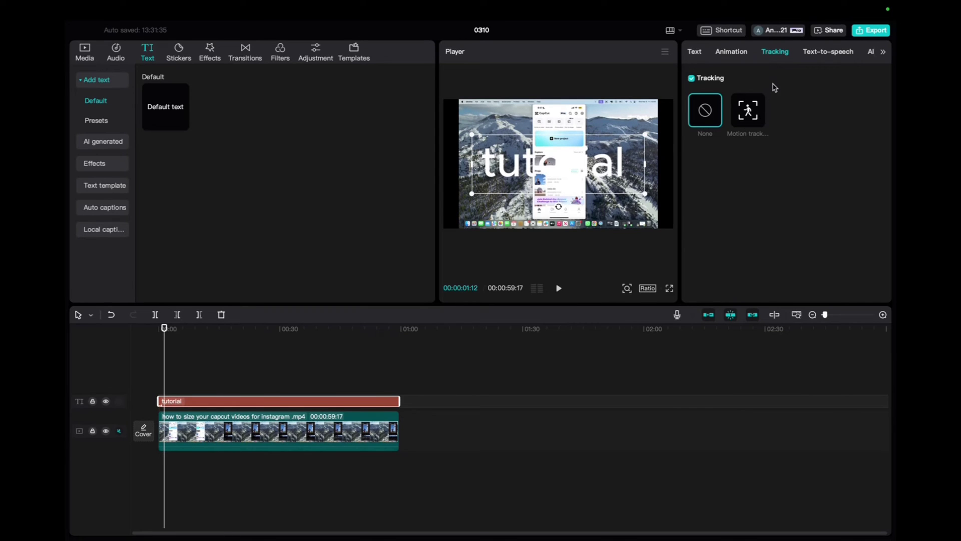
left_click(818, 52)
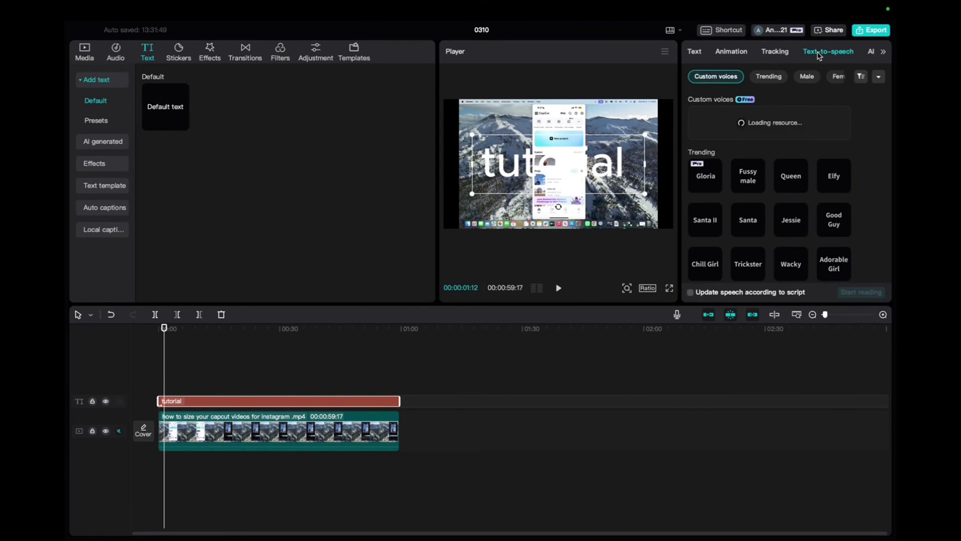
left_click(694, 51)
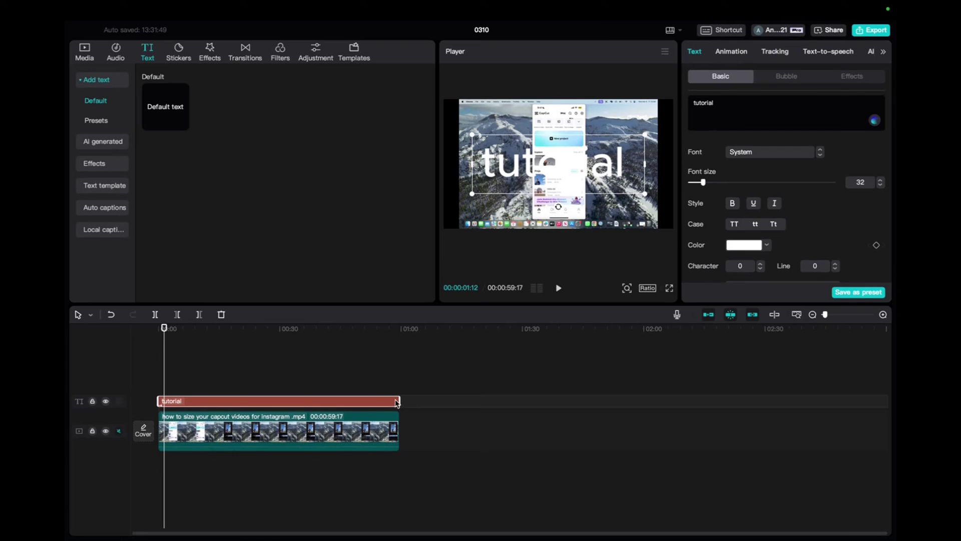
- Trim the tutorial clip to a few seconds and place a second Default text clip after it
left_click_drag(397, 403, 200, 405)
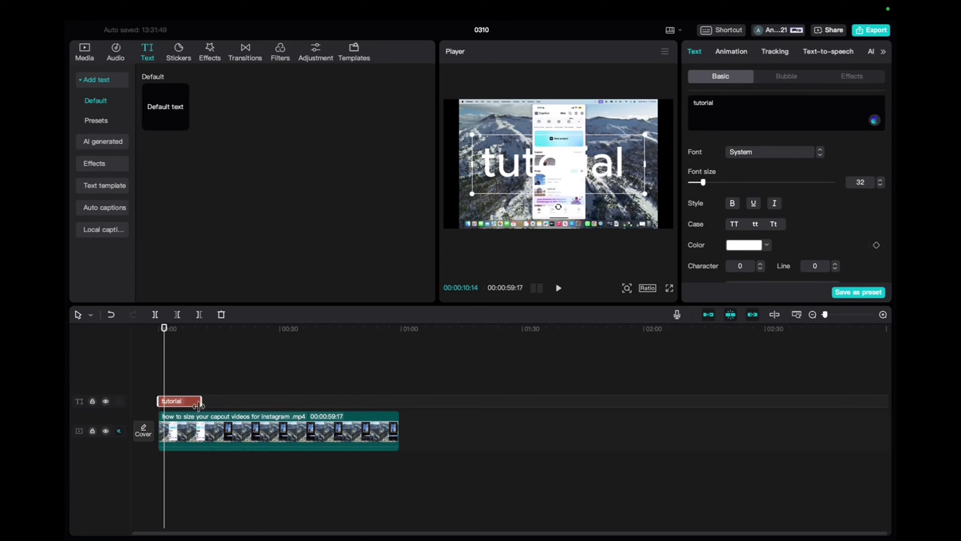
mouse_move(166, 107)
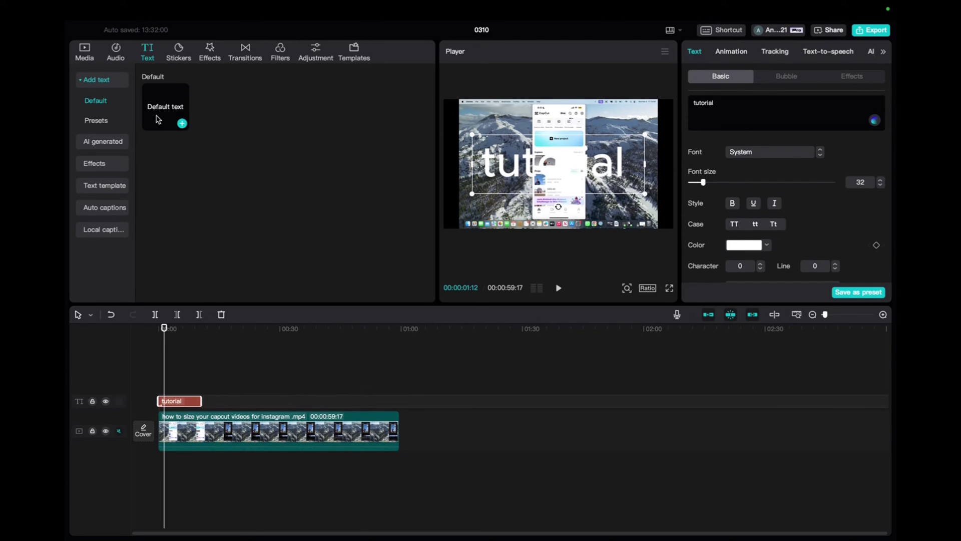
left_click_drag(157, 118, 226, 410)
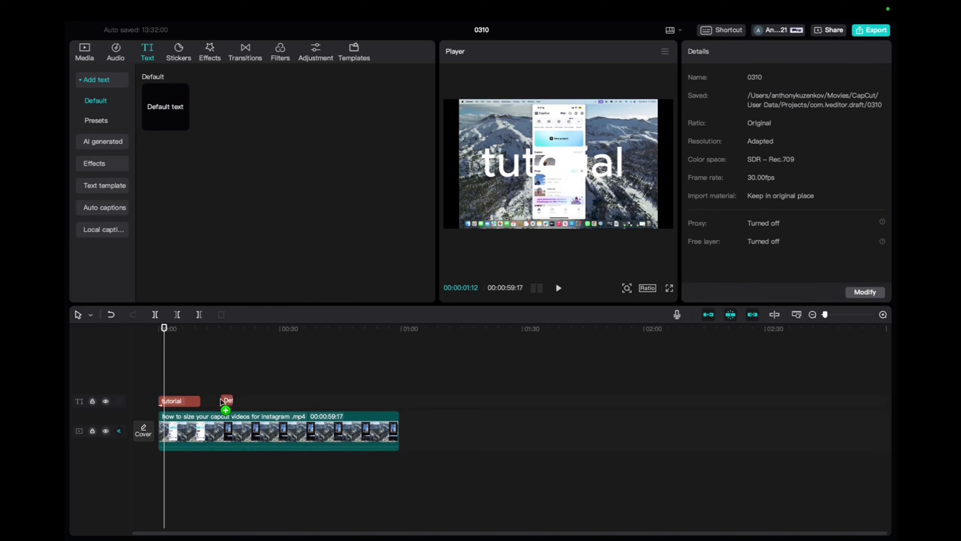
left_click_drag(225, 406, 225, 403)
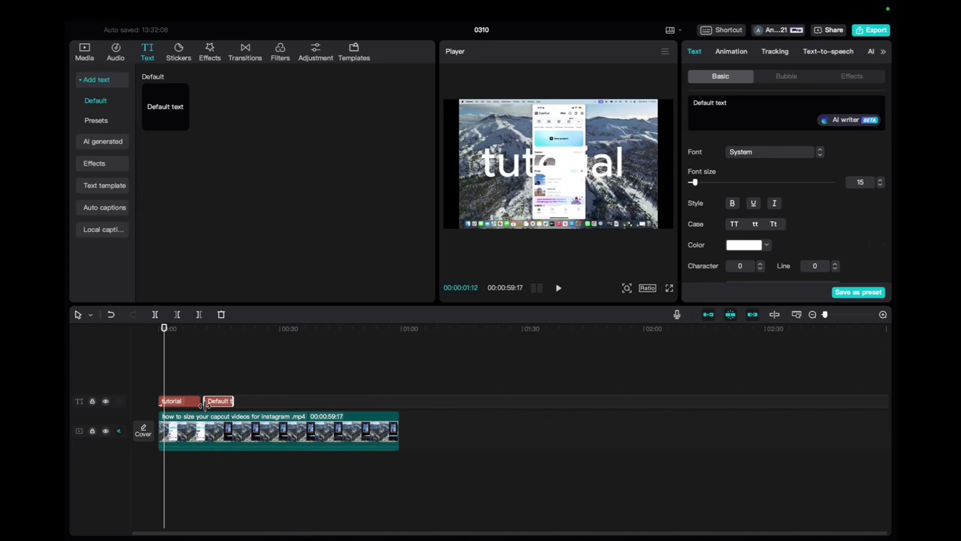
- Replace the new clip's placeholder with 'for me' and scrub to where it appears
triple_click(721, 106)
key("BackSpace")
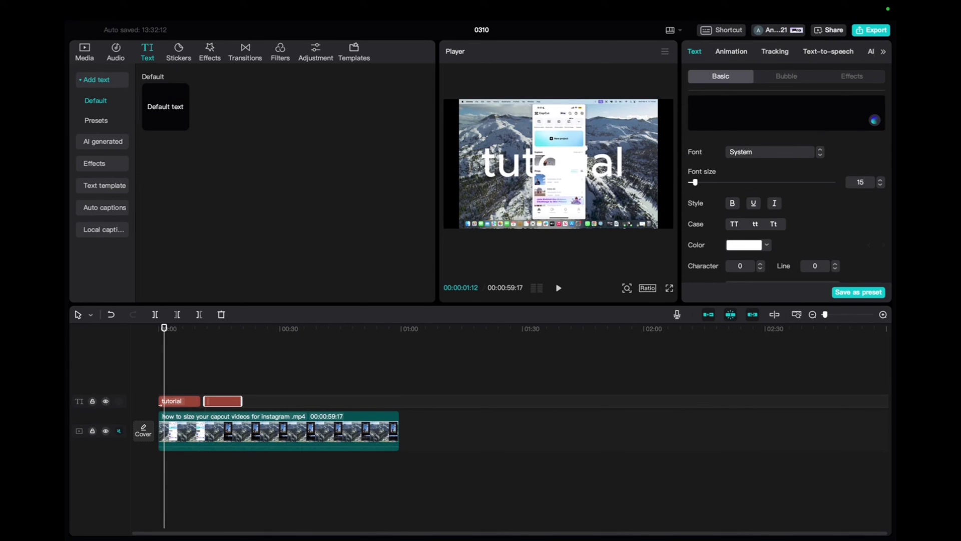
type("forme")
left_click_drag(167, 329, 222, 336)
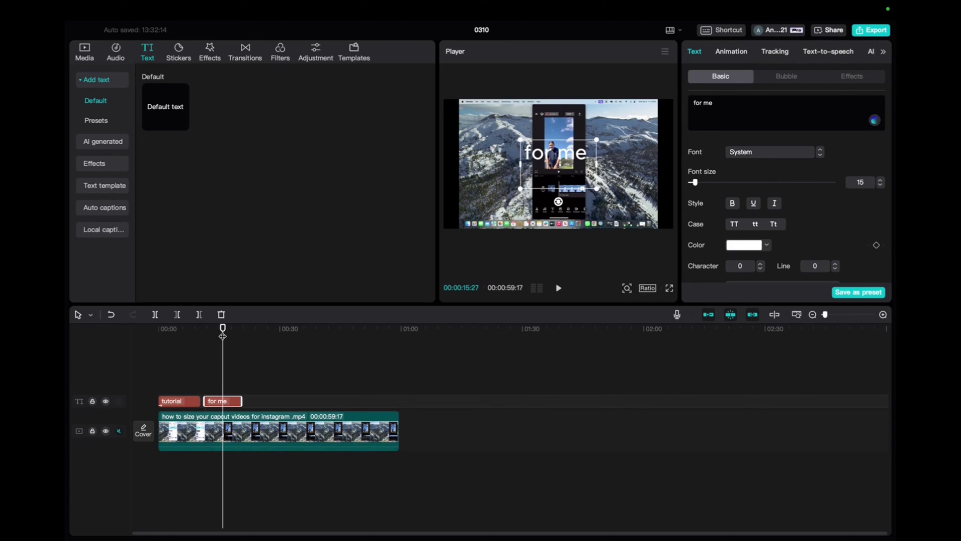